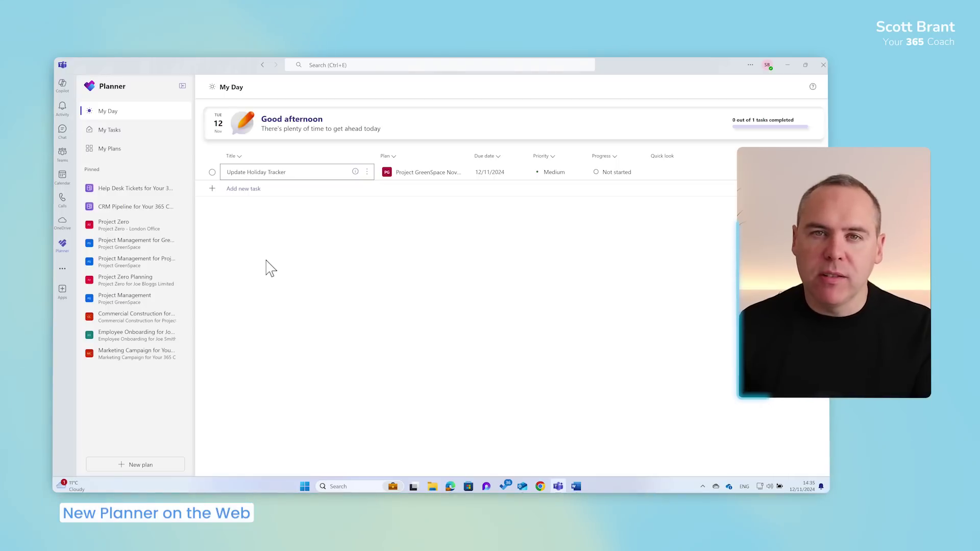
In Planner on the web, list My Plans filtered to personal plans only
{"action": "left_click", "coordinate": [450, 486]}
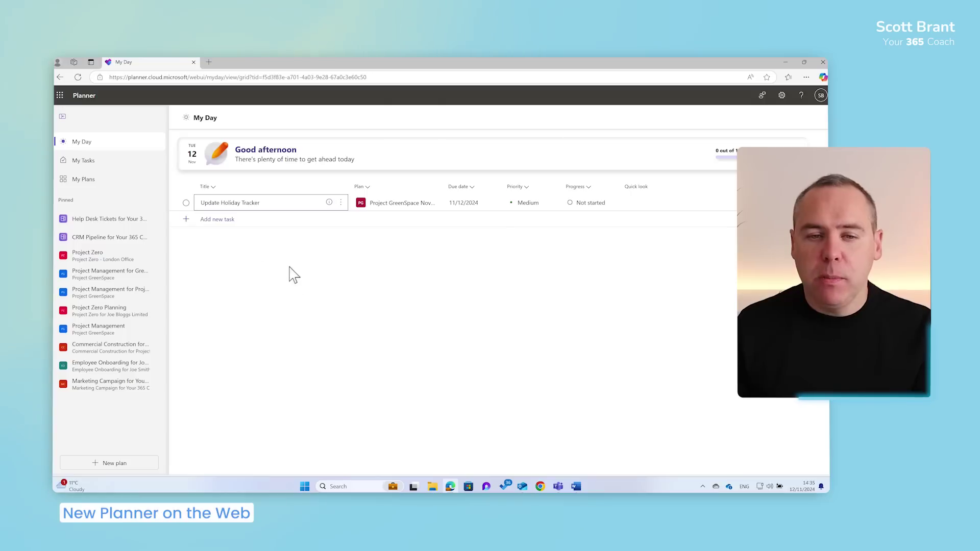
{"action": "left_click", "coordinate": [134, 167]}
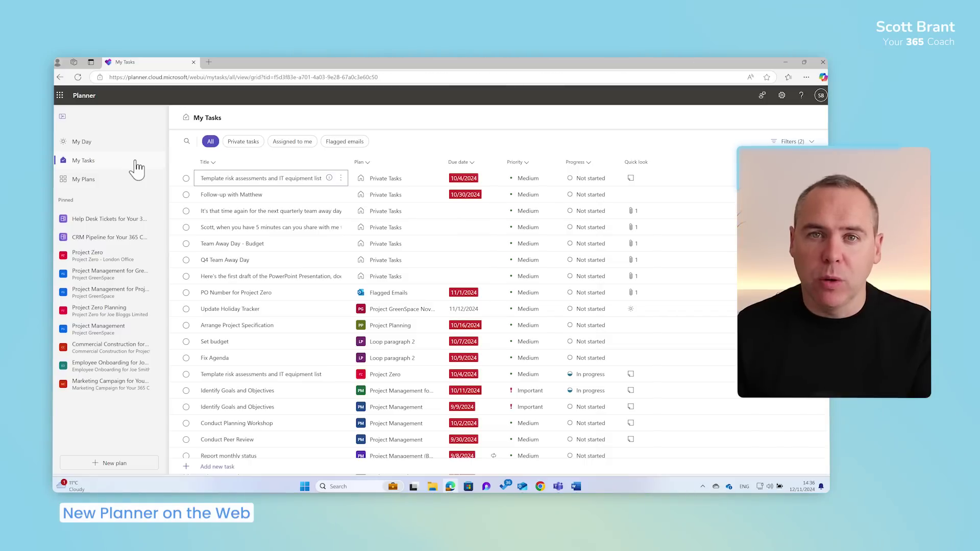
{"action": "left_click", "coordinate": [130, 182]}
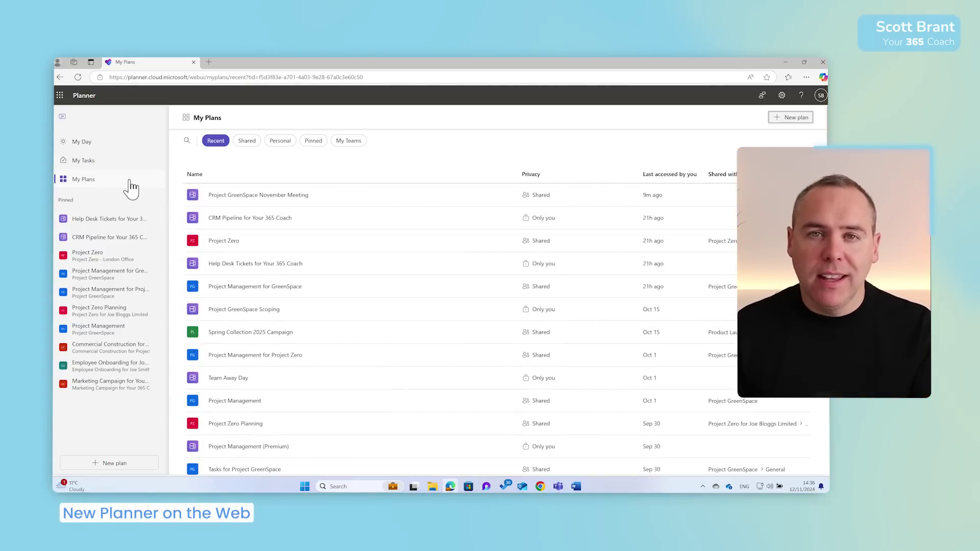
{"action": "left_click", "coordinate": [284, 145]}
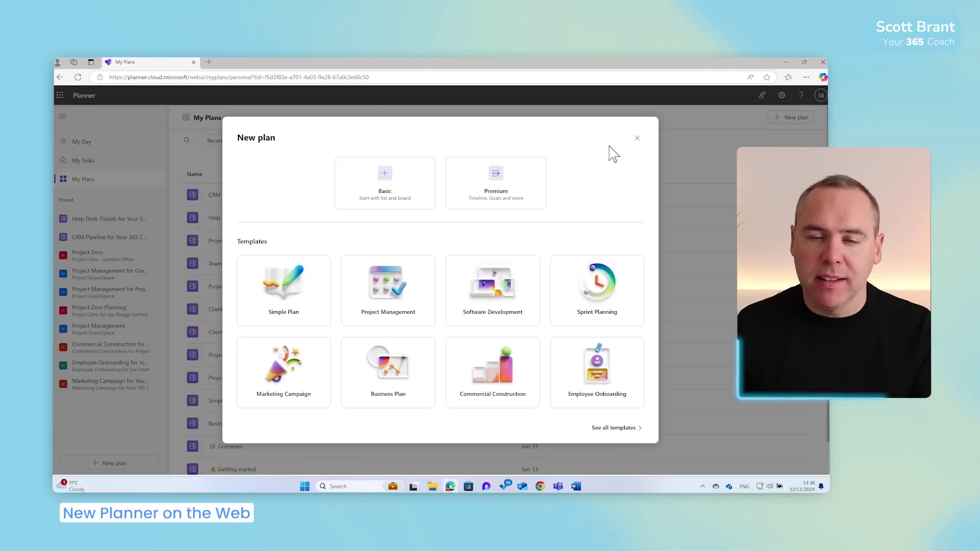
Preview the Premium Project Management template and start a plan from it
{"action": "left_click", "coordinate": [403, 263]}
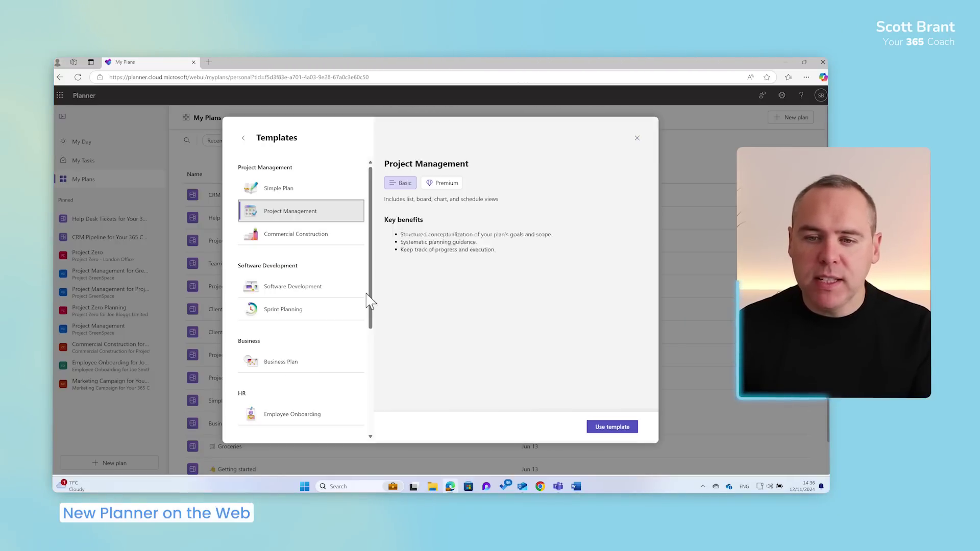
{"action": "left_click", "coordinate": [443, 183]}
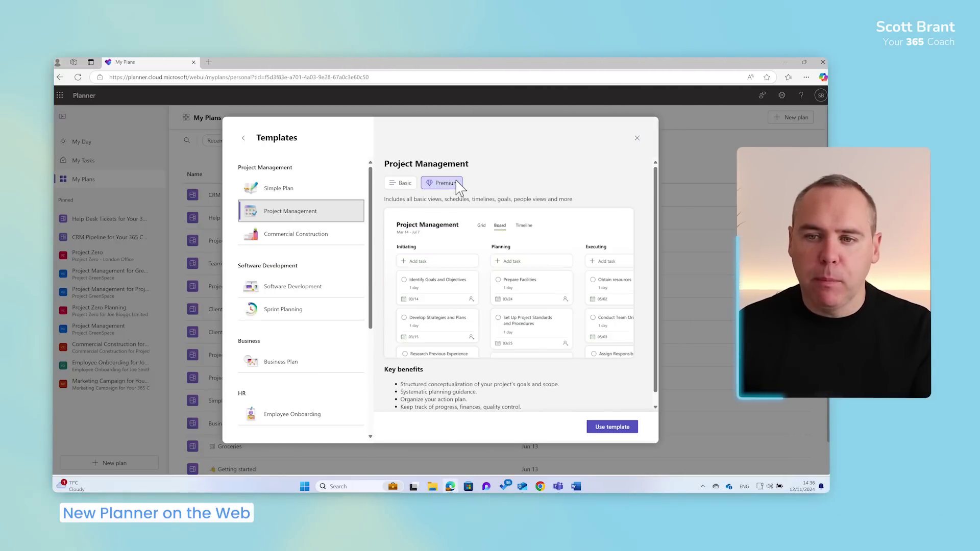
{"action": "left_click", "coordinate": [615, 429]}
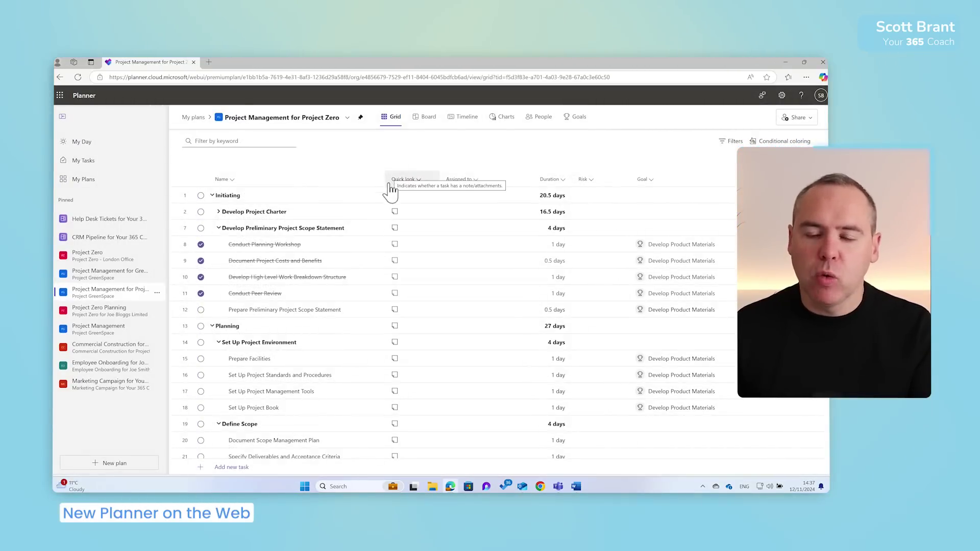
View the Project Zero plan as a Timeline, then by People, then by Goals
{"action": "left_click", "coordinate": [464, 119]}
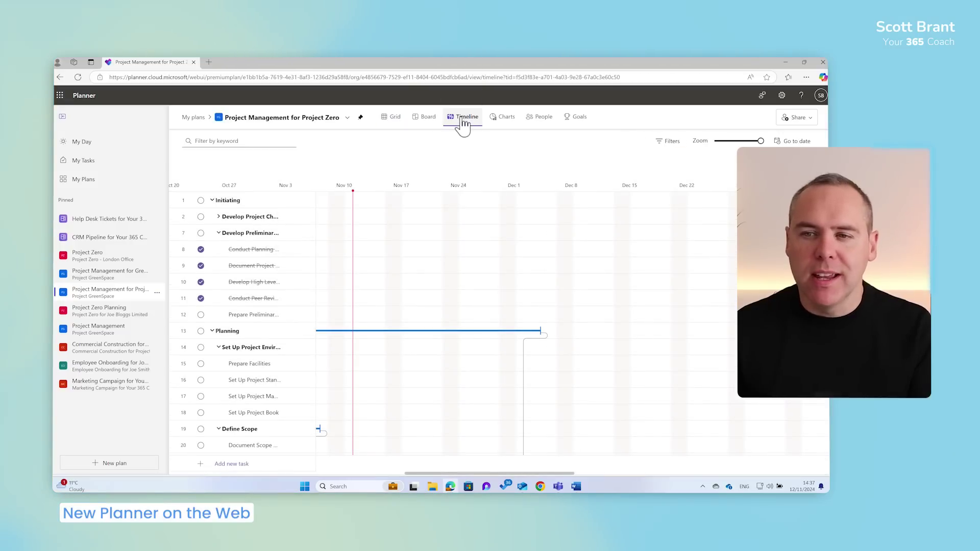
{"action": "left_click", "coordinate": [549, 123]}
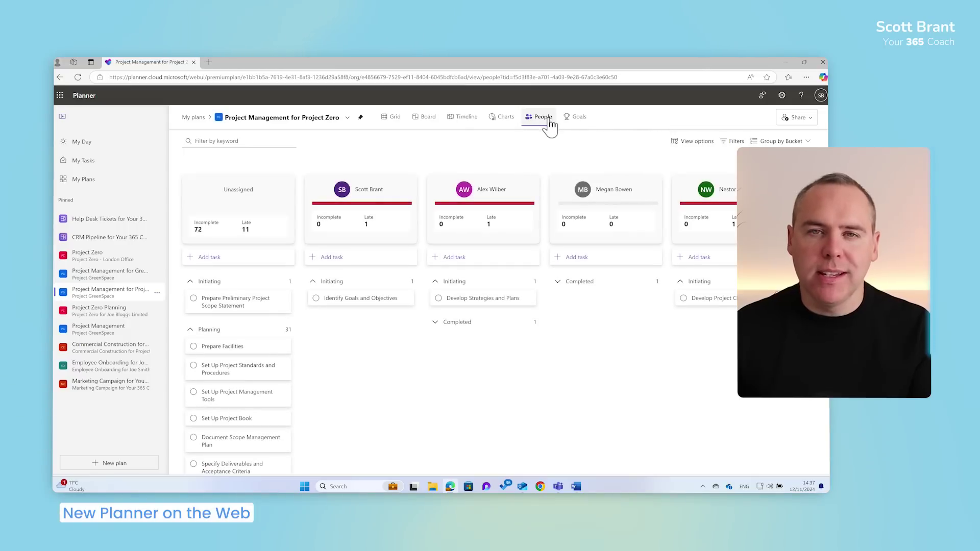
{"action": "left_click", "coordinate": [580, 122]}
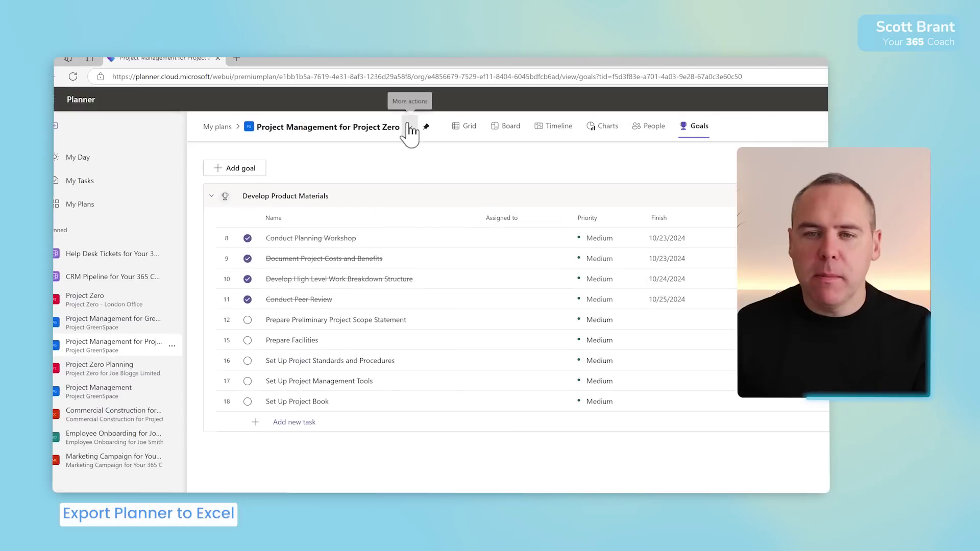
Export the Project Management for Project Zero plan to an Excel workbook from the plan menu
{"action": "left_click", "coordinate": [410, 128]}
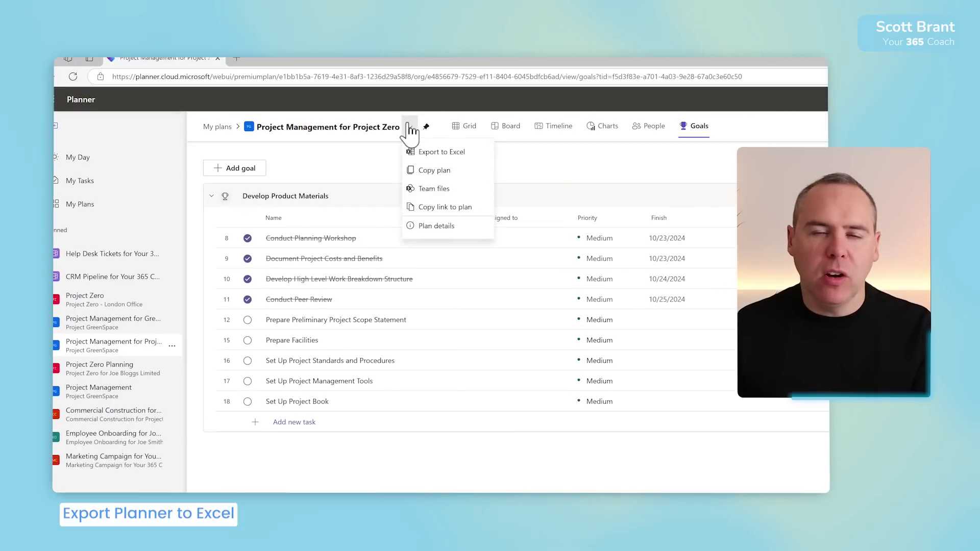
{"action": "left_click", "coordinate": [442, 153]}
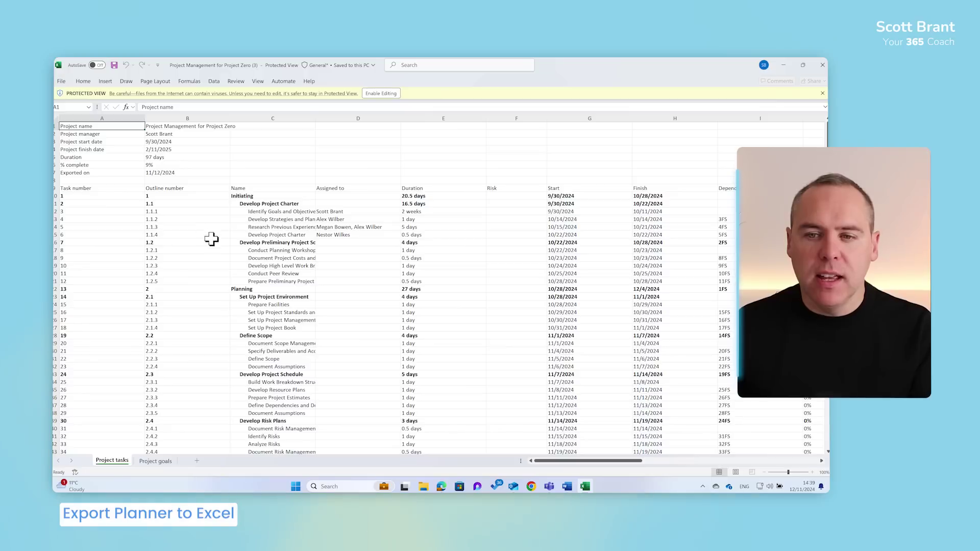
Scroll across the exported task columns and switch to the Project goals sheet
{"action": "scroll", "coordinate": [443, 208], "scroll_direction": "right", "scroll_amount": 6}
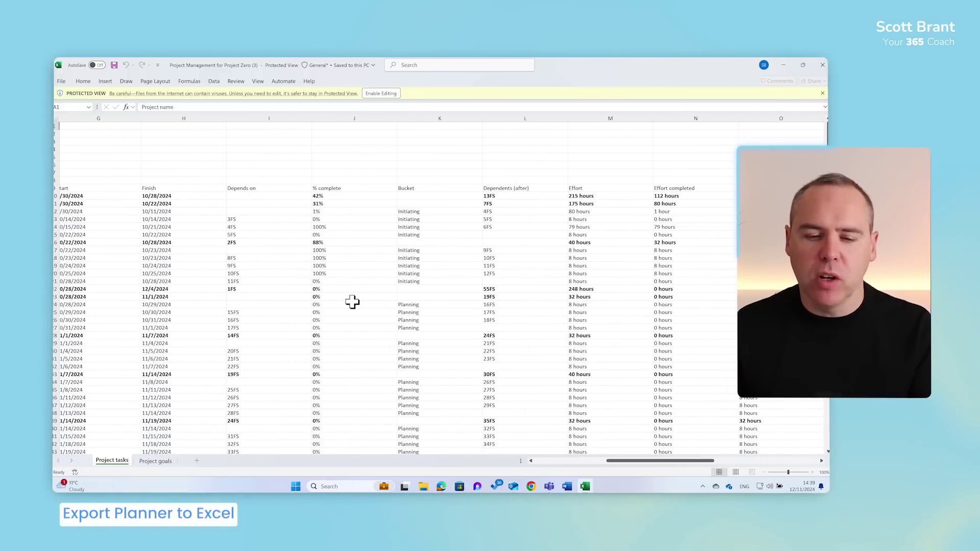
{"action": "left_click", "coordinate": [156, 462]}
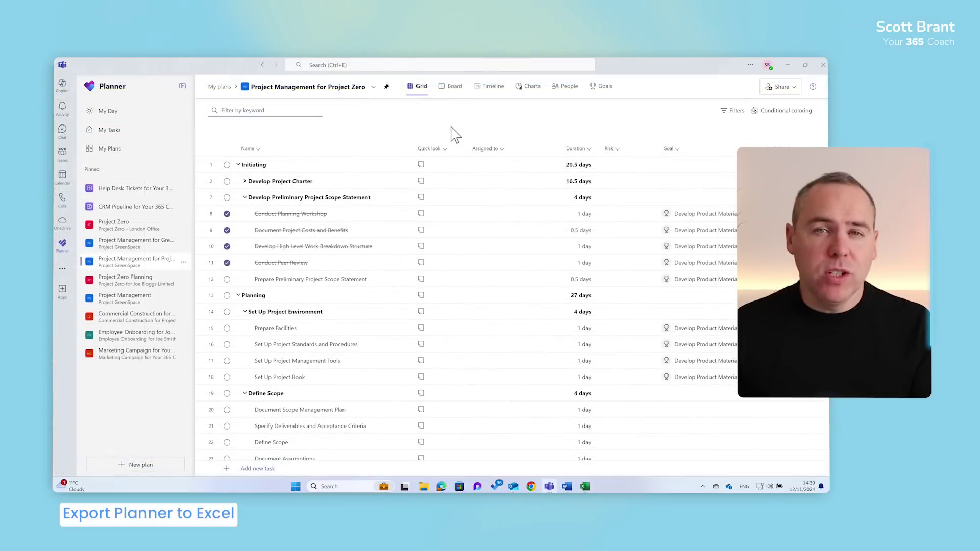
Export the Project Zero plan to Excel from Planner inside Teams
{"action": "left_click", "coordinate": [374, 86]}
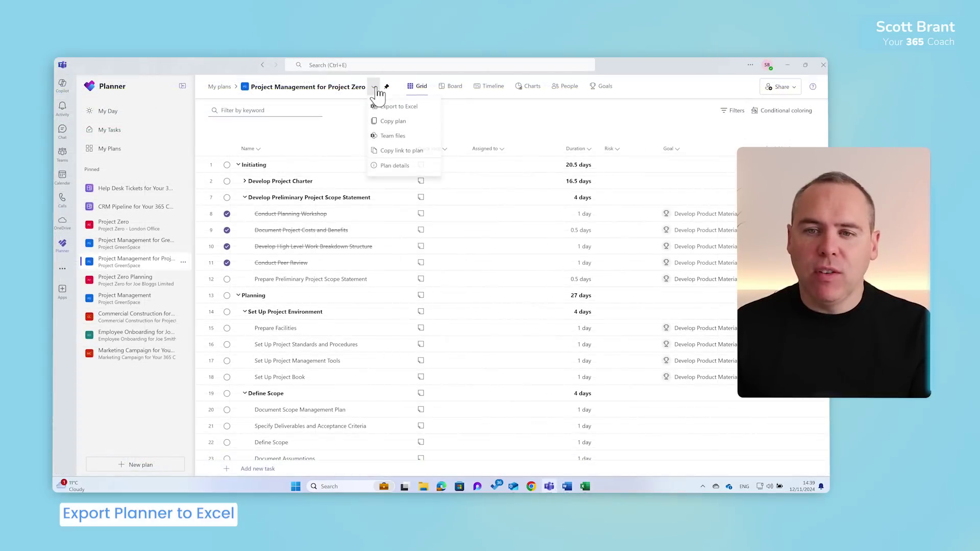
{"action": "left_click", "coordinate": [403, 110]}
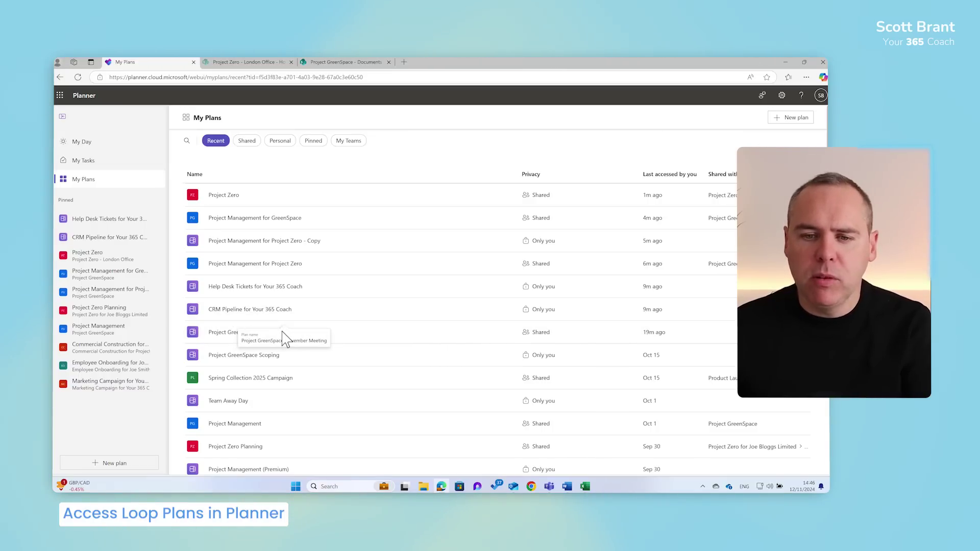
Open the Project GreenSpace November Meeting plan and show its linked Loop content
{"action": "left_click", "coordinate": [228, 337]}
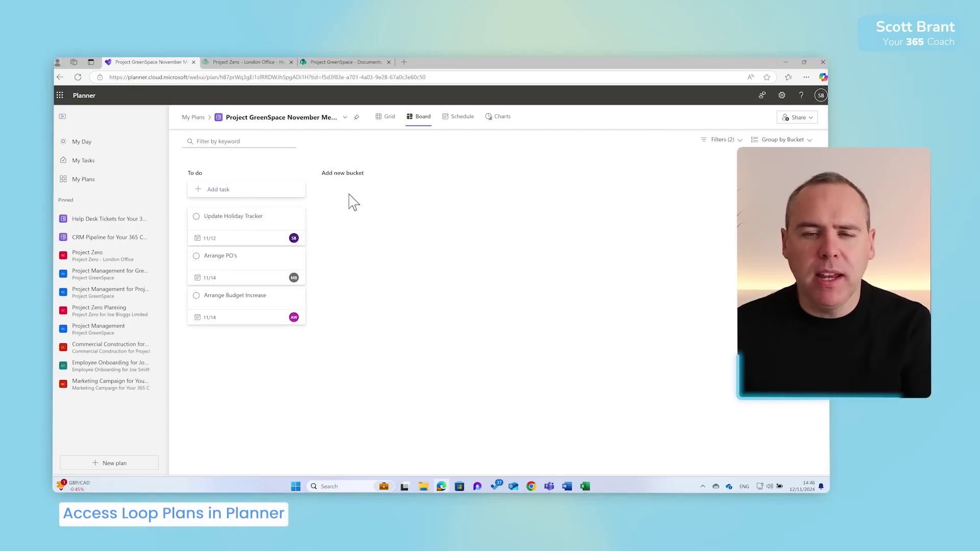
{"action": "left_click", "coordinate": [345, 118]}
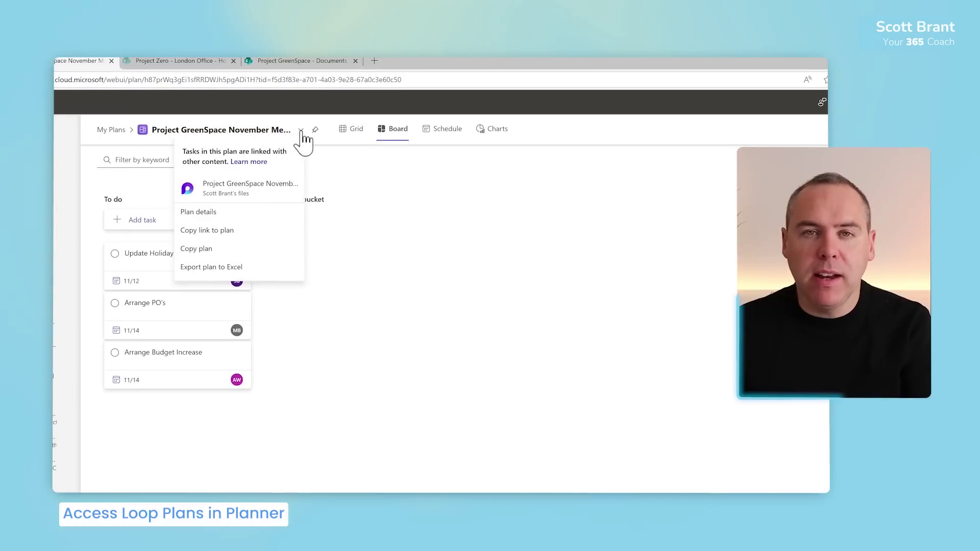
Open the linked Loop meeting page and scroll through its agenda and follow-up tasks
{"action": "left_click", "coordinate": [244, 196]}
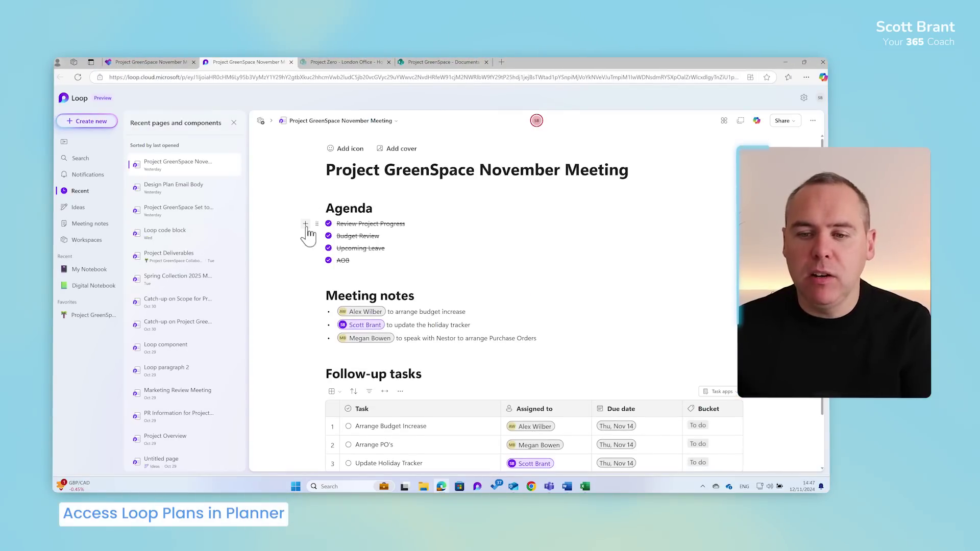
{"action": "scroll", "coordinate": [309, 230], "scroll_direction": "down", "scroll_amount": 2}
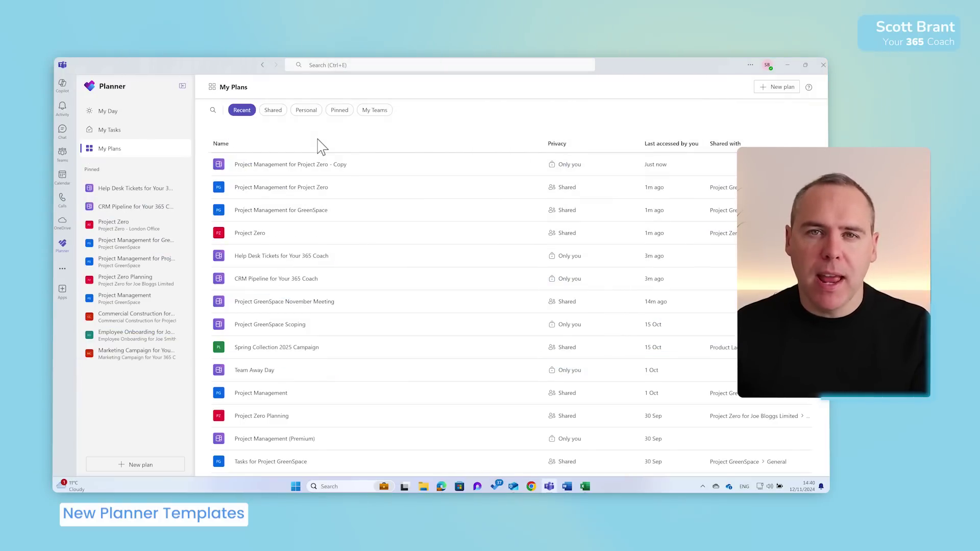
Browse all plan templates and preview Help Desk Tickets and CRM Pipeline
{"action": "left_click", "coordinate": [772, 88]}
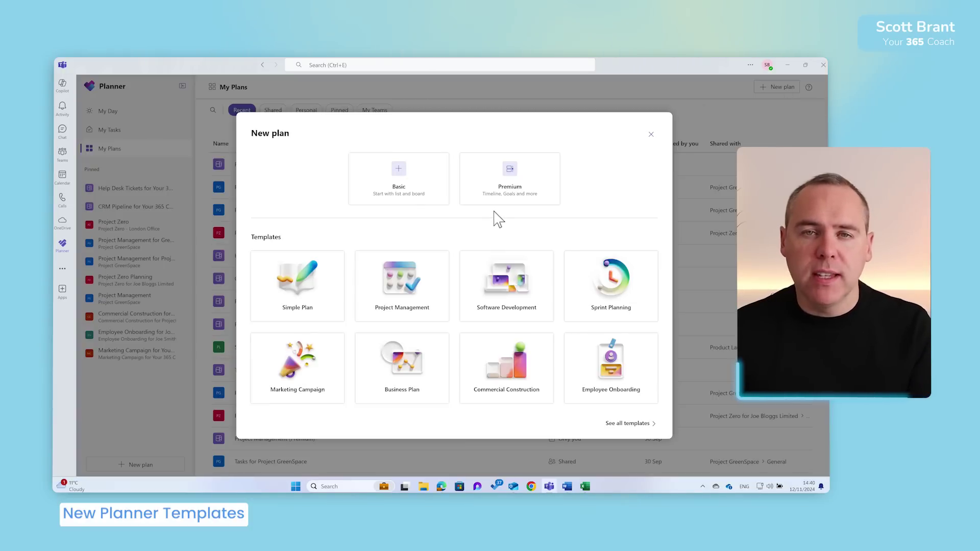
{"action": "left_click", "coordinate": [629, 423]}
{"action": "scroll", "coordinate": [316, 338], "scroll_direction": "down", "scroll_amount": 4}
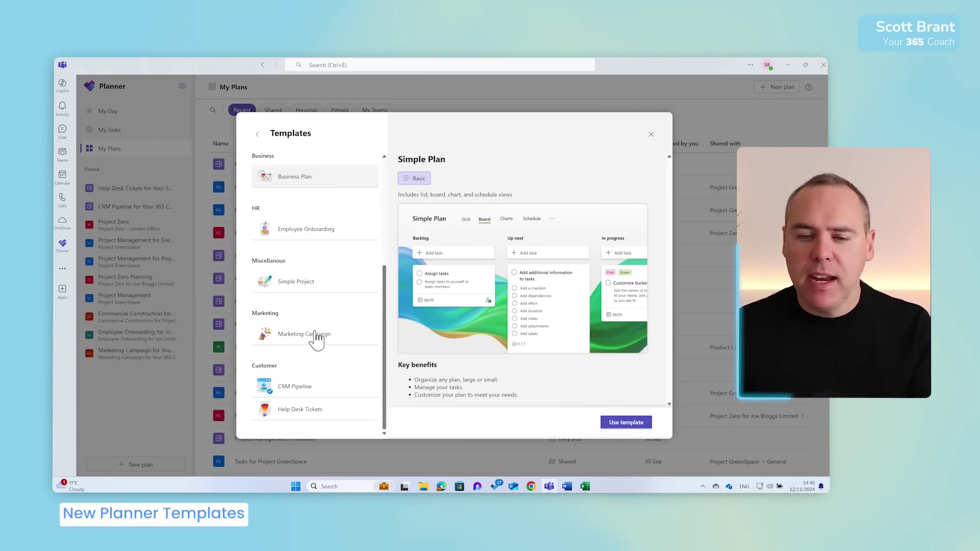
{"action": "left_click", "coordinate": [326, 418]}
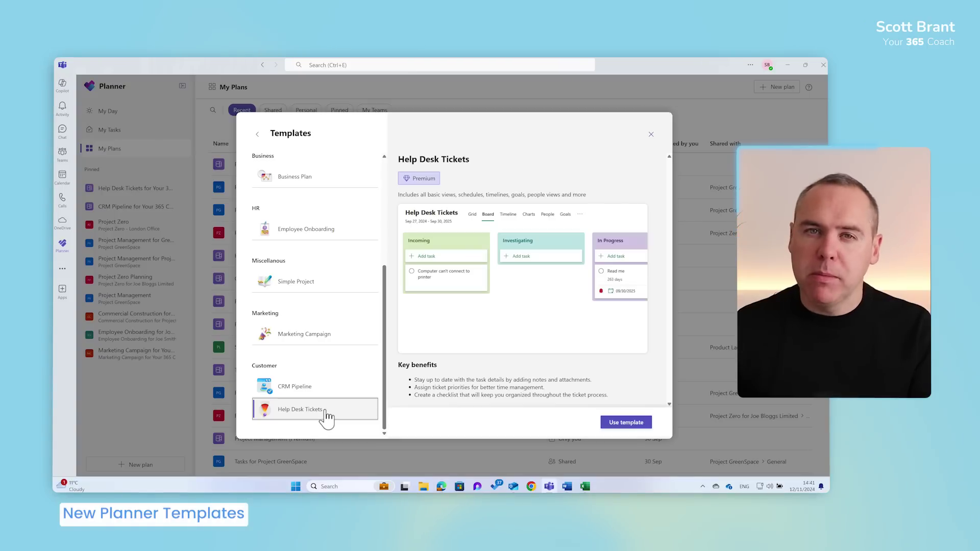
{"action": "left_click", "coordinate": [323, 399]}
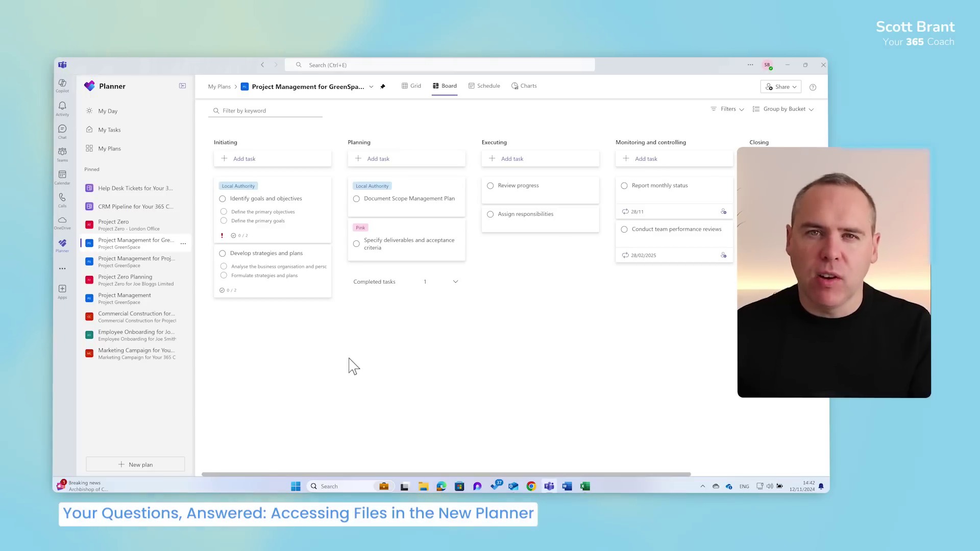
Back in Planner on the web, open the plan's Team files
{"action": "left_click", "coordinate": [441, 486]}
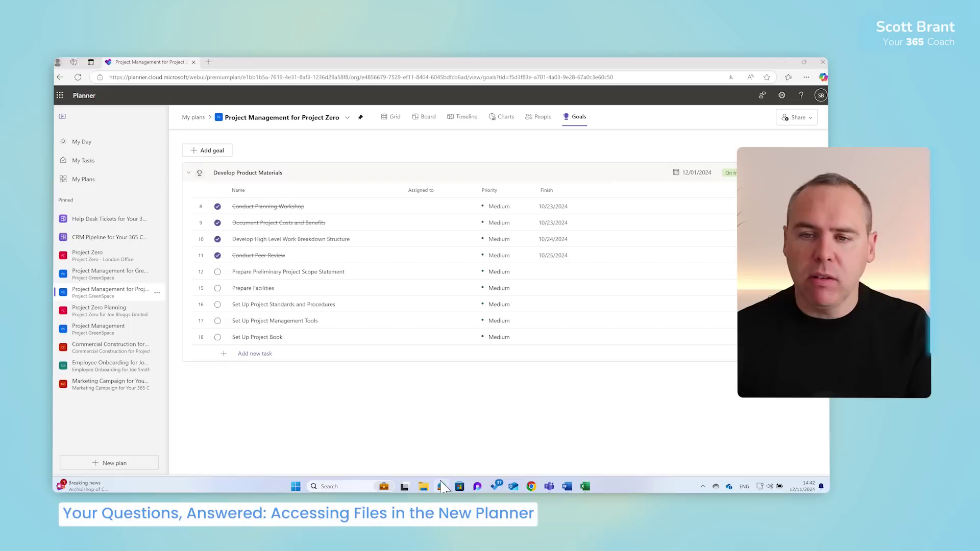
{"action": "left_click", "coordinate": [348, 117]}
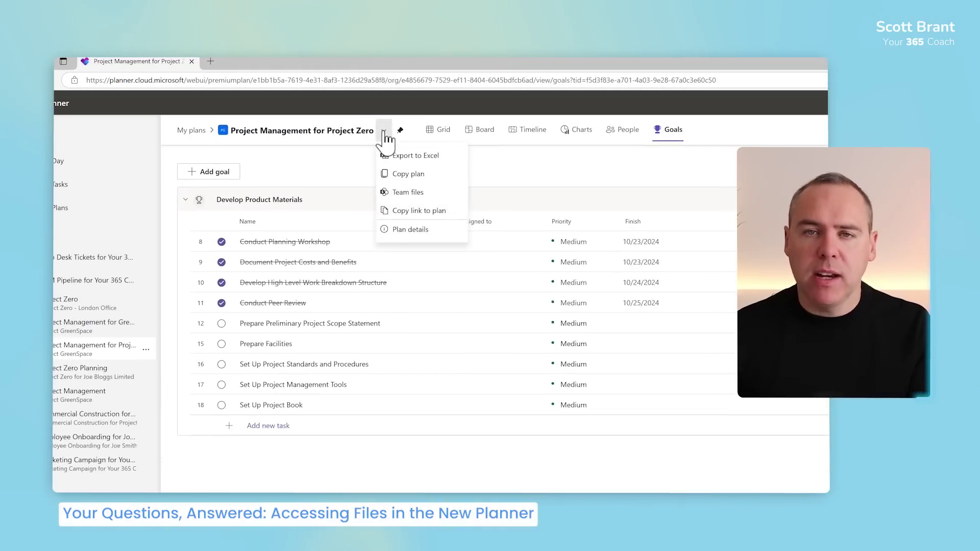
{"action": "left_click", "coordinate": [407, 193]}
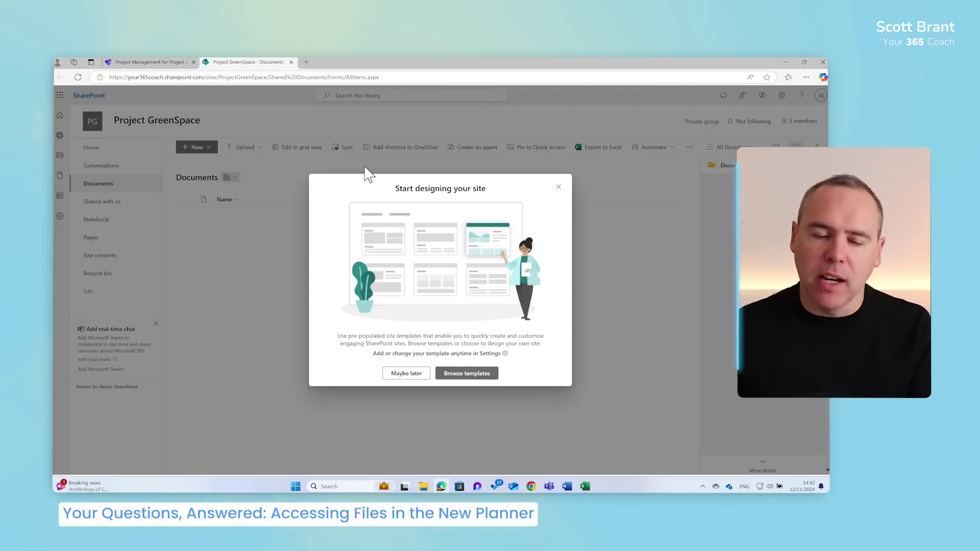
Open the pinned Project Zero plan and launch its linked 'Project Zero - London Office' site in a new tab
{"action": "left_click", "coordinate": [148, 62]}
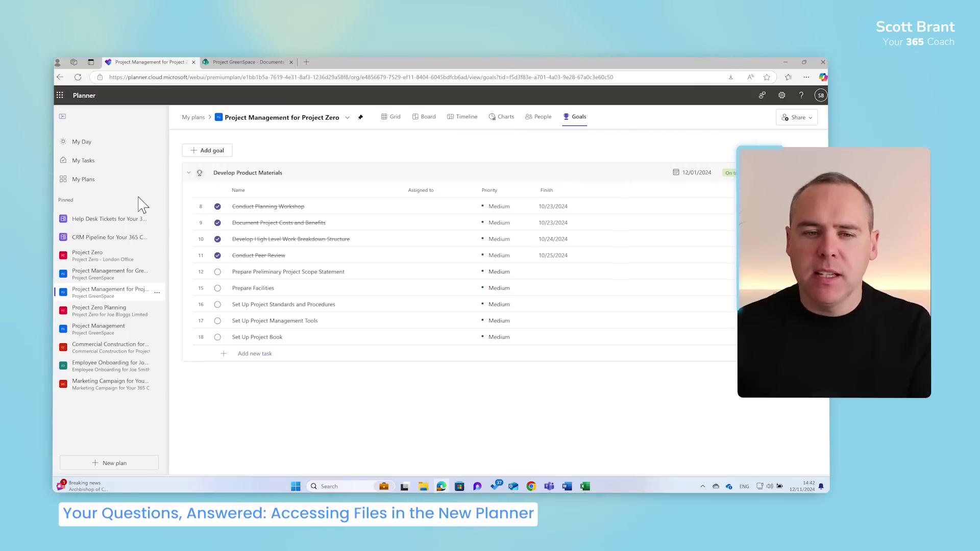
{"action": "left_click", "coordinate": [96, 256]}
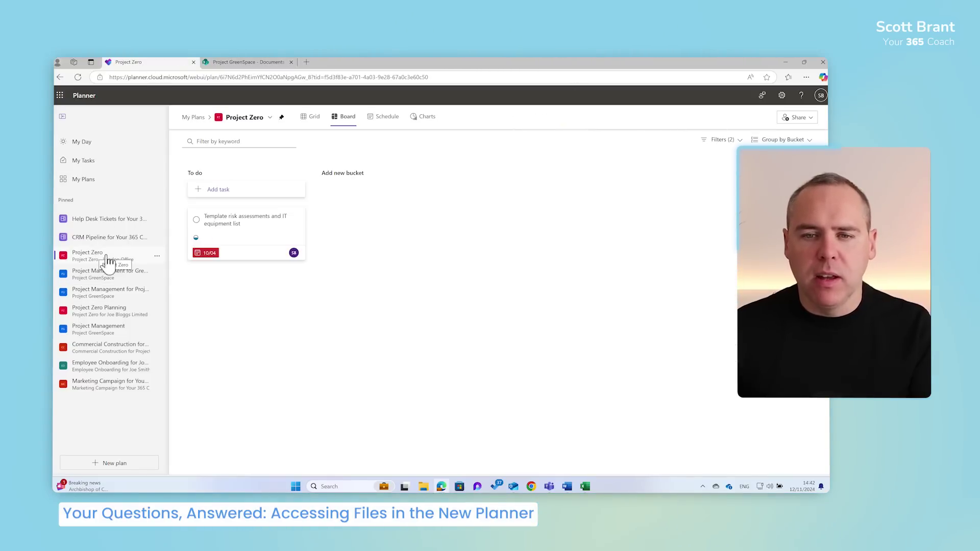
{"action": "left_click", "coordinate": [270, 118]}
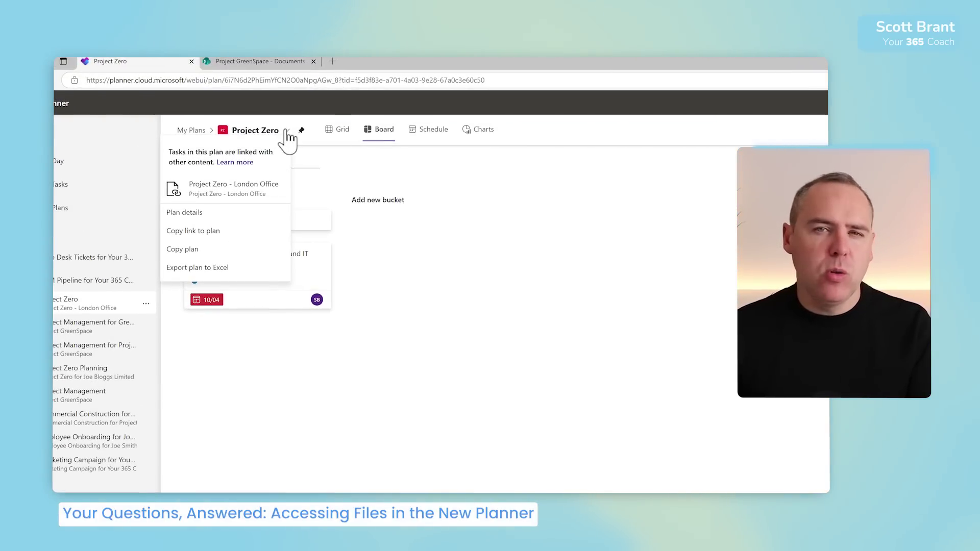
{"action": "left_click", "coordinate": [224, 194]}
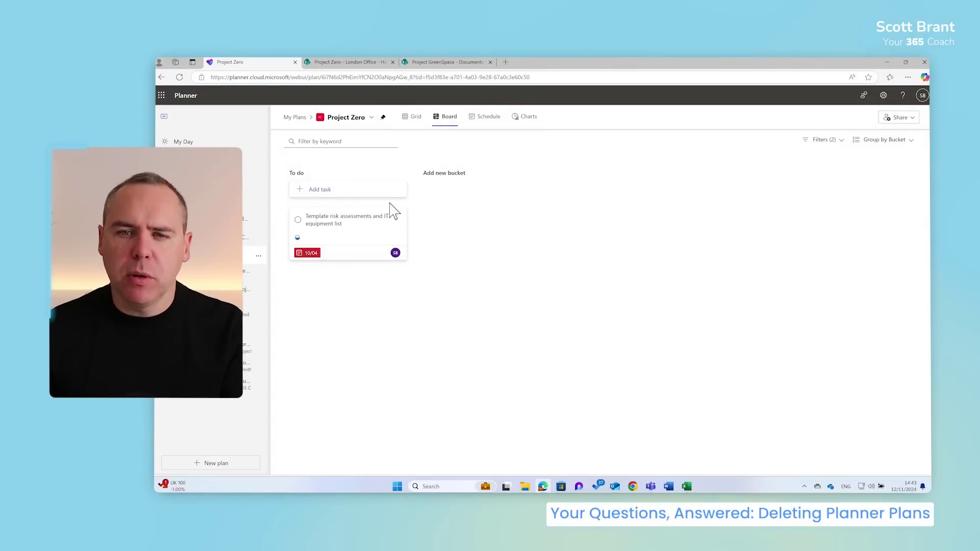
Show Project Zero's Plan details, start 'Delete this plan', then cancel to keep the plan
{"action": "left_click", "coordinate": [371, 118]}
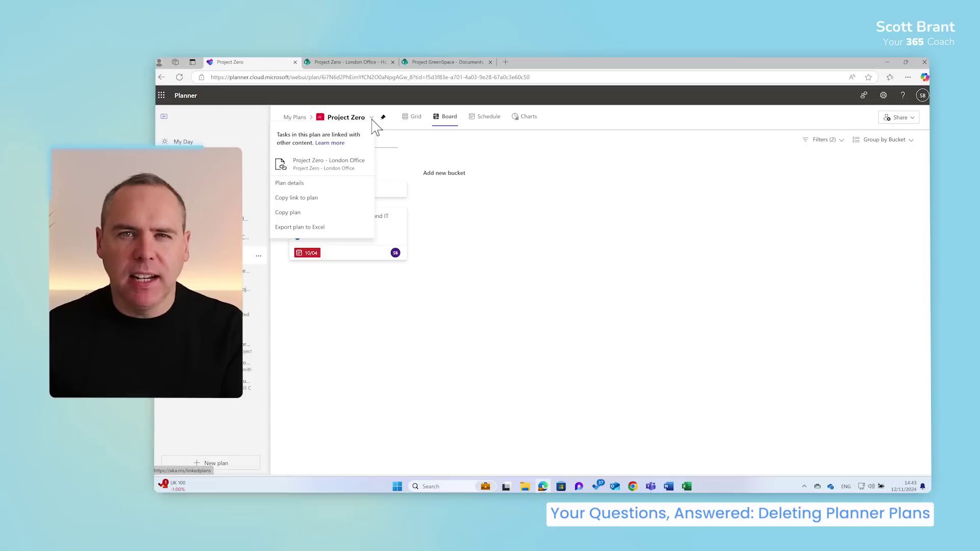
{"action": "left_click", "coordinate": [302, 184]}
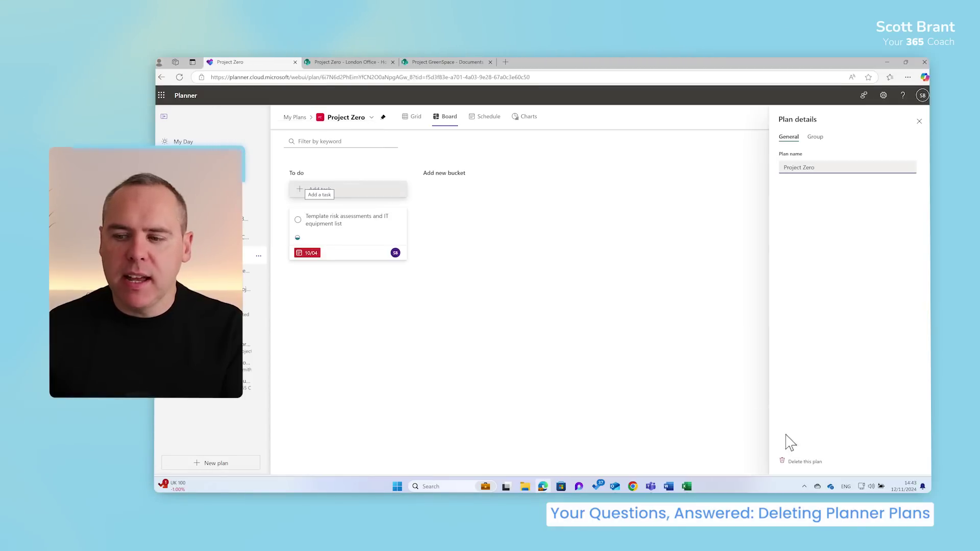
{"action": "left_click", "coordinate": [796, 462]}
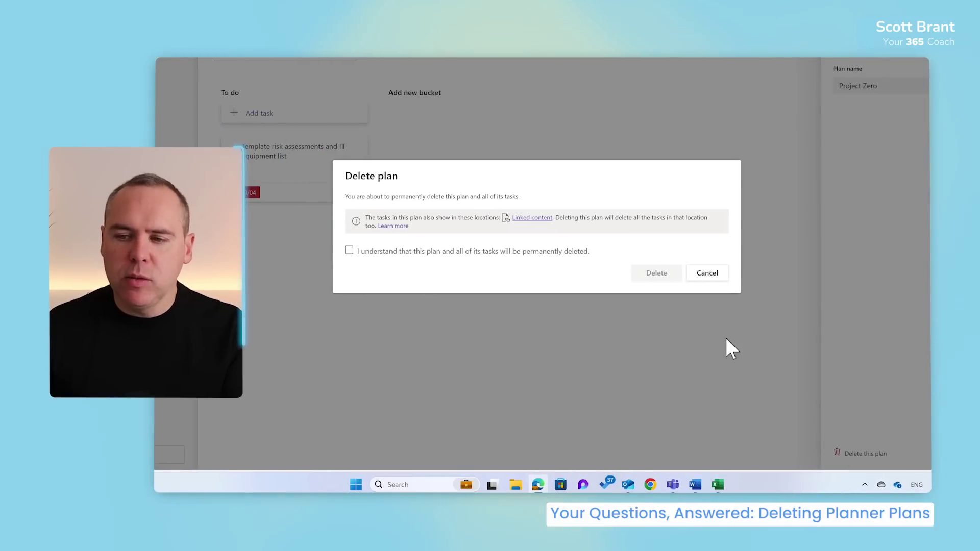
{"action": "left_click", "coordinate": [707, 273]}
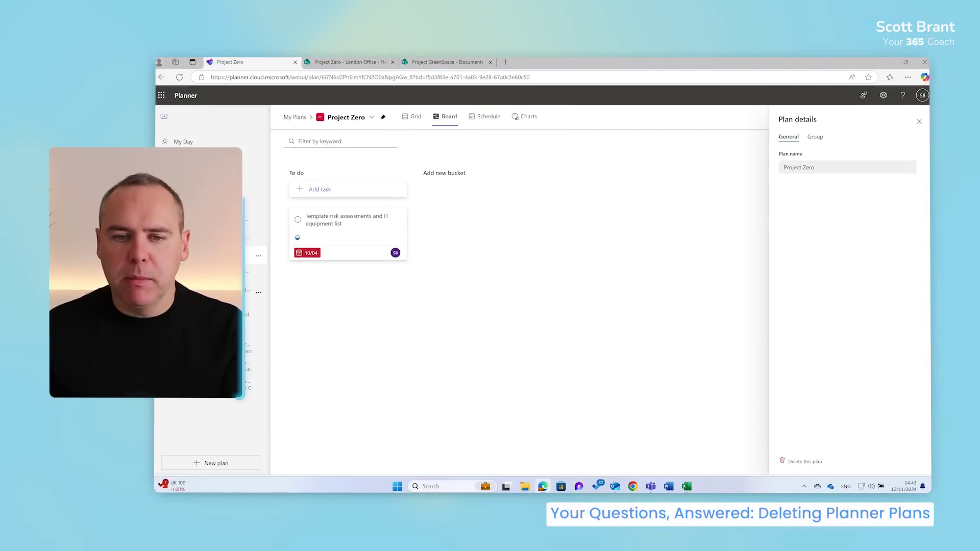
From the Project Management for Project Zero plan details, choose Delete plan under the more-options menu
{"action": "left_click", "coordinate": [246, 290]}
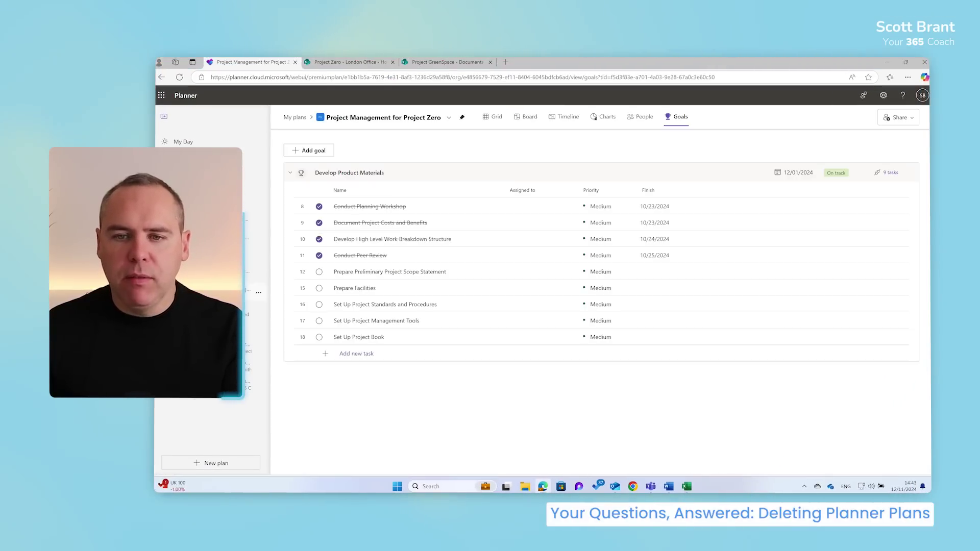
{"action": "left_click", "coordinate": [449, 118]}
{"action": "left_click", "coordinate": [474, 198]}
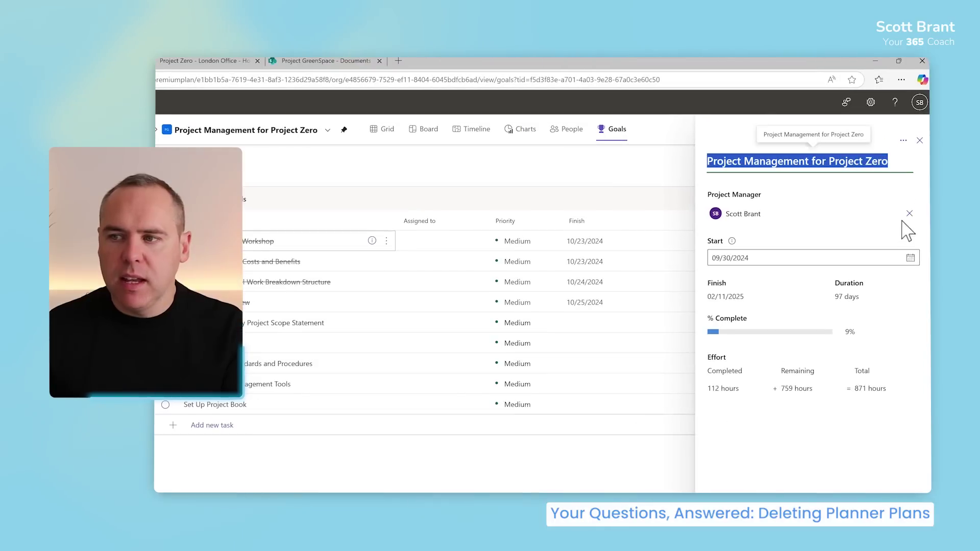
{"action": "left_click", "coordinate": [903, 140]}
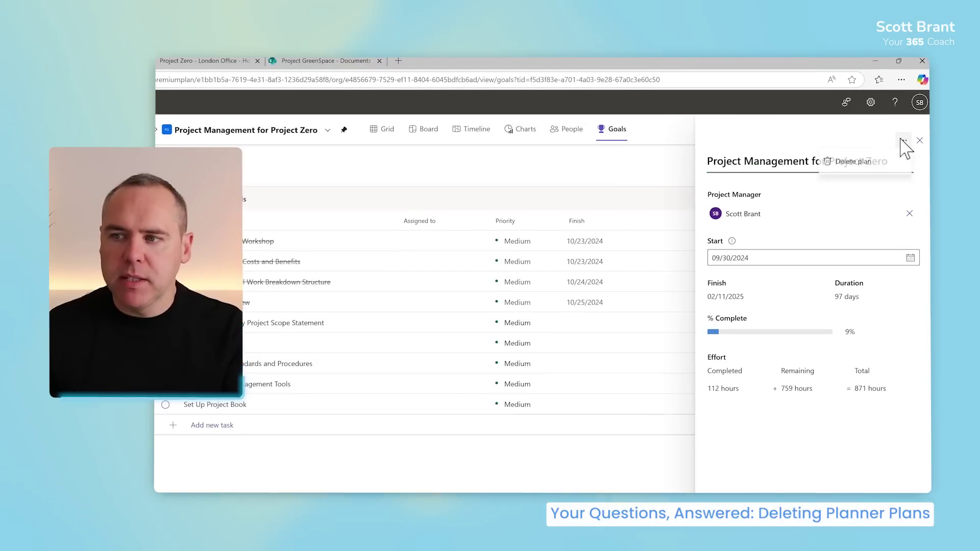
{"action": "left_click", "coordinate": [880, 169]}
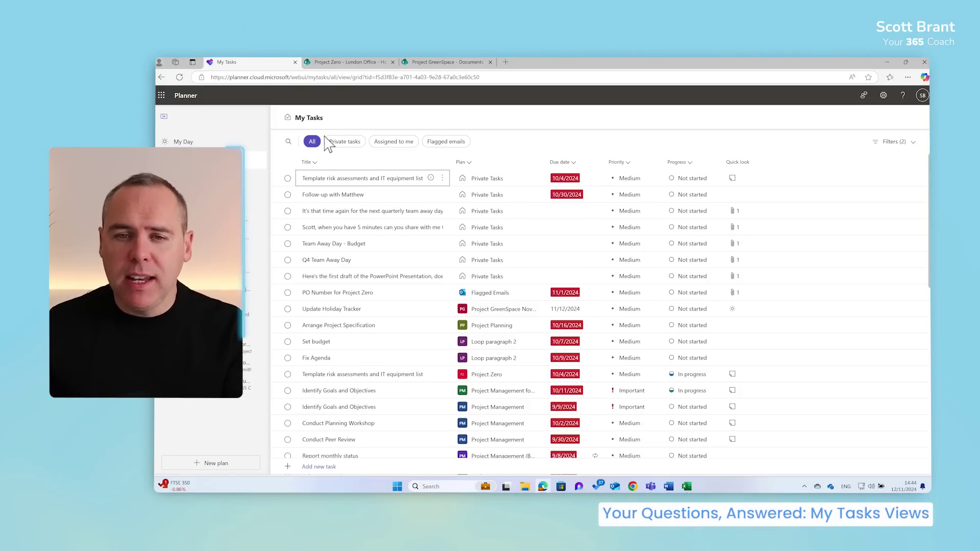
Open the Filters (2) dropdown on My Tasks to see due date, priority and progress options
{"action": "left_click", "coordinate": [886, 143]}
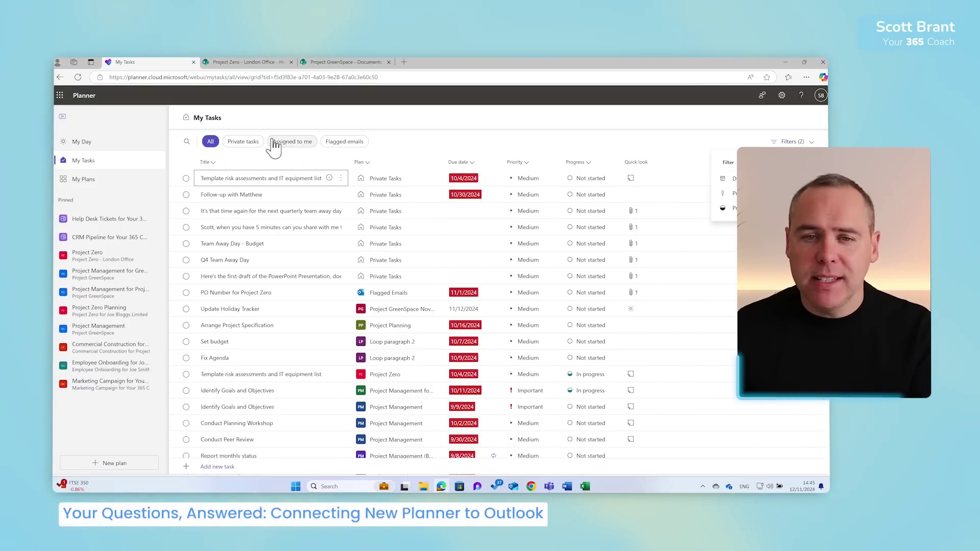
Open the pinned Project Zero plan and expand its title menu to show the linked content
{"action": "left_click", "coordinate": [104, 258]}
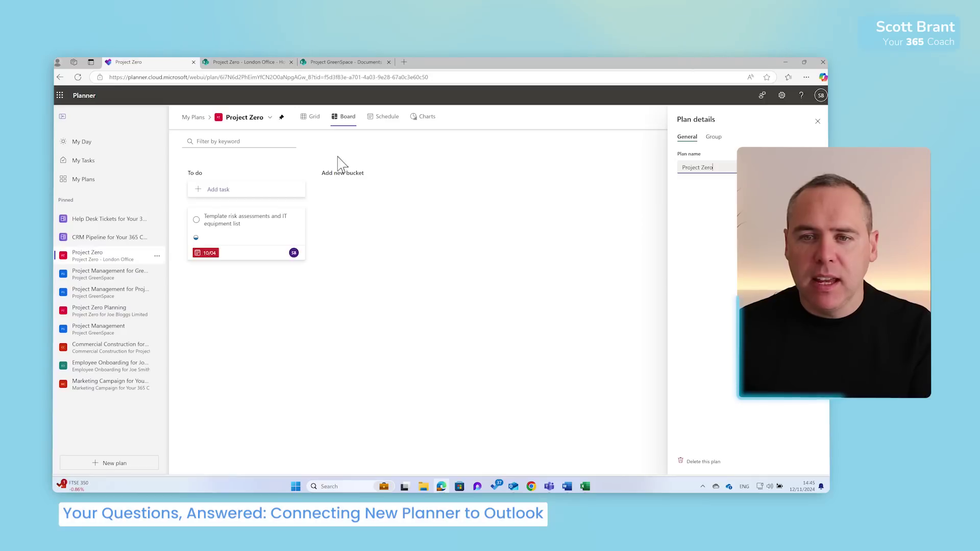
{"action": "left_click", "coordinate": [270, 118]}
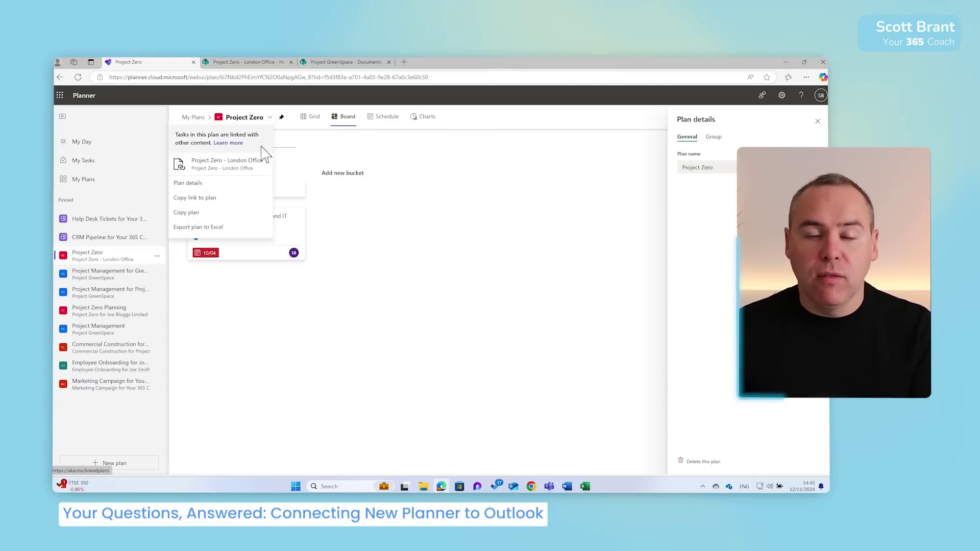